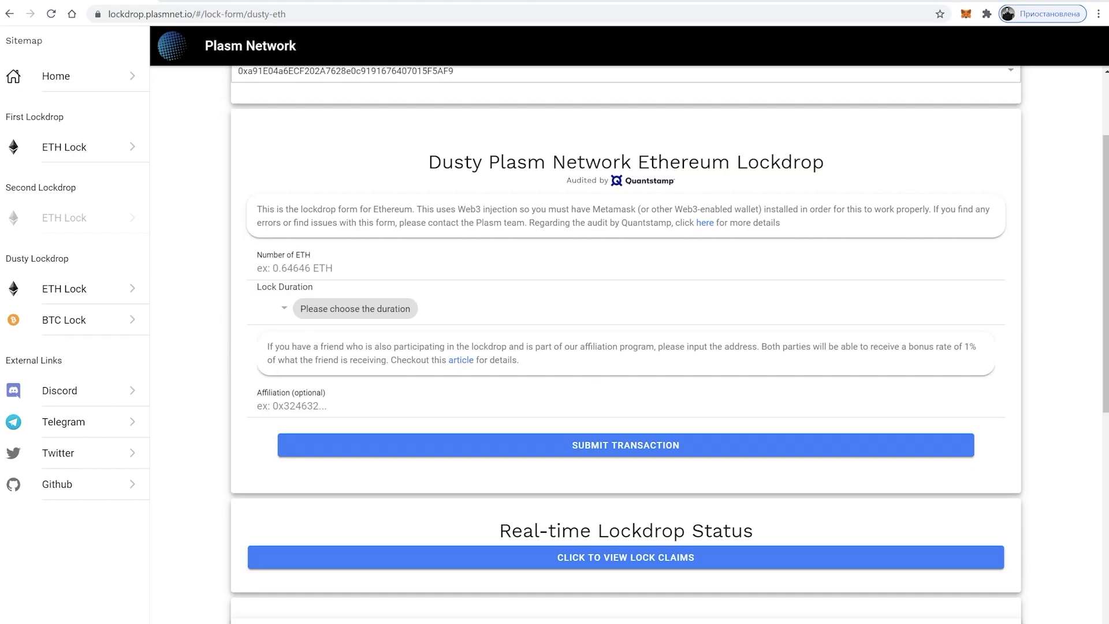
Step: Fill in a 2 ETH, 3-day lock with the pasted affiliation address
key("Tab")
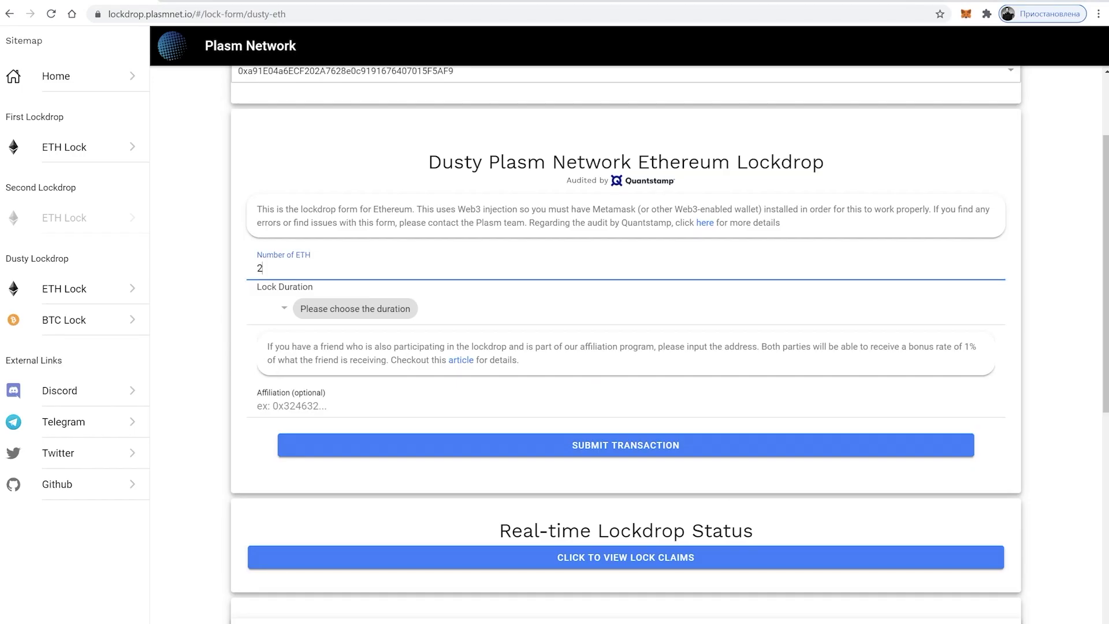
left_click(356, 309)
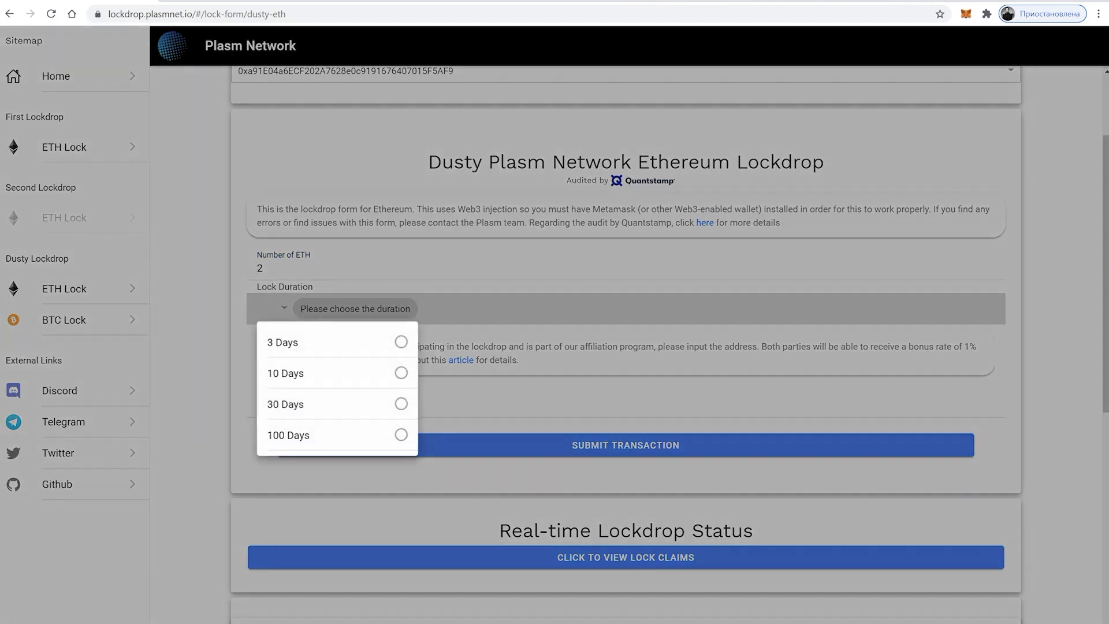
left_click(286, 343)
key("Tab")
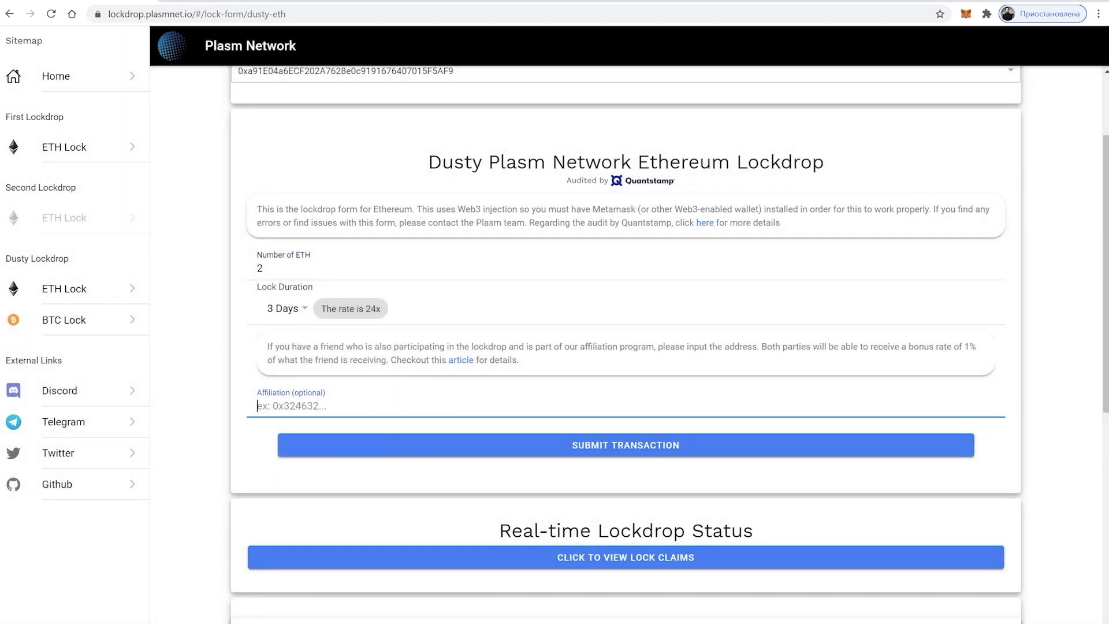
key("ctrl+v")
Step: Submit the 2 ETH lock, then sign and confirm it in MetaMask
key("Return")
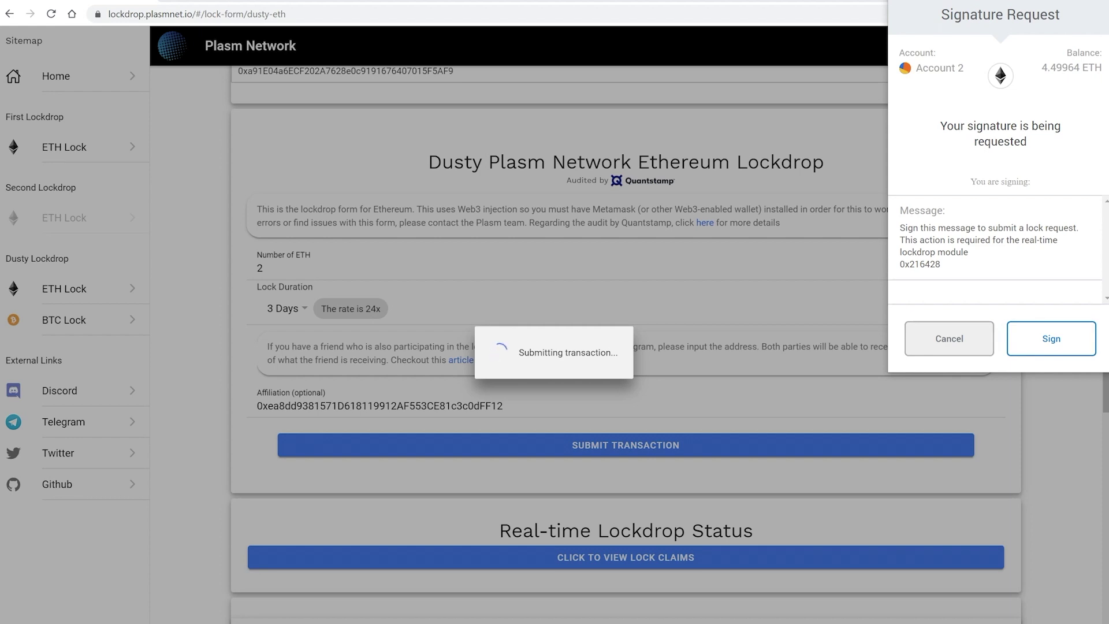
key("Return")
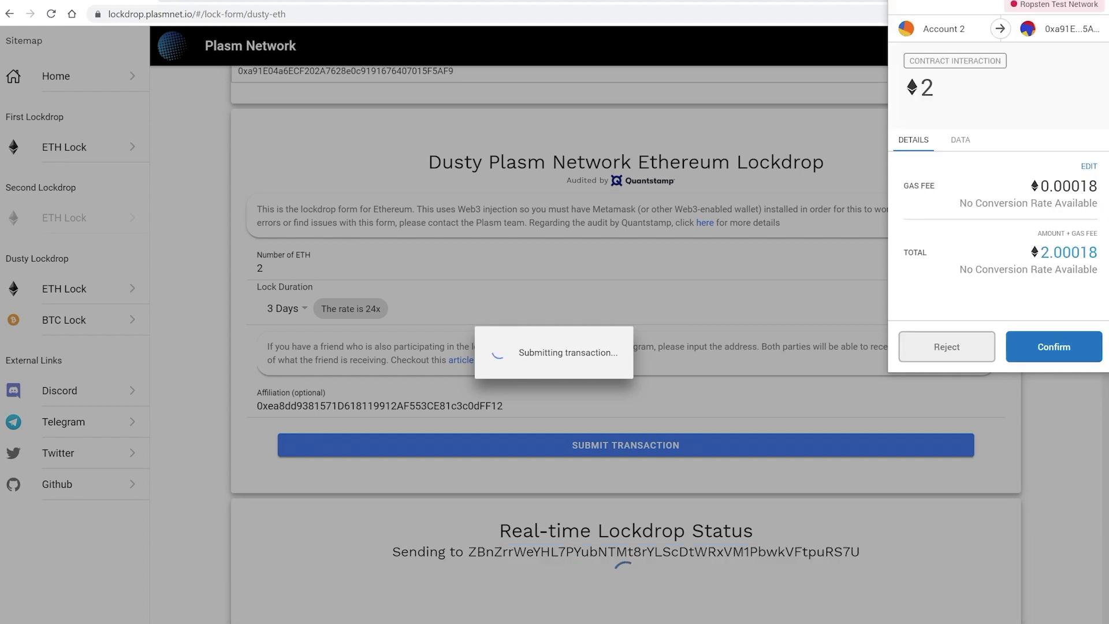
key("Return")
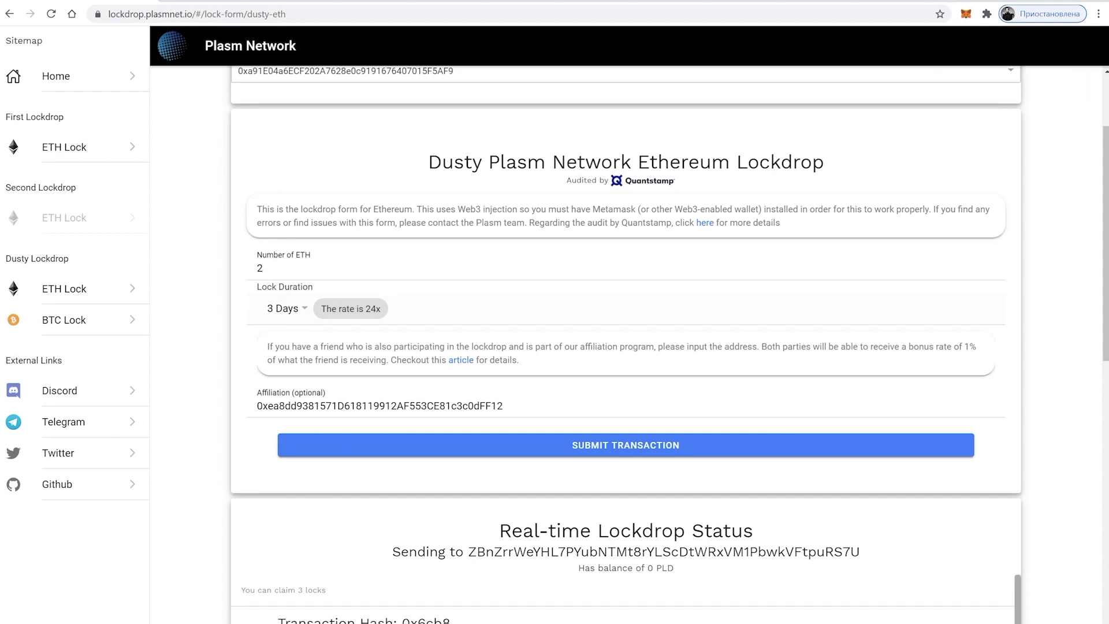
scroll(625, 346, "down", 1)
scroll(625, 346, "down", 2)
scroll(626, 346, "down", 1)
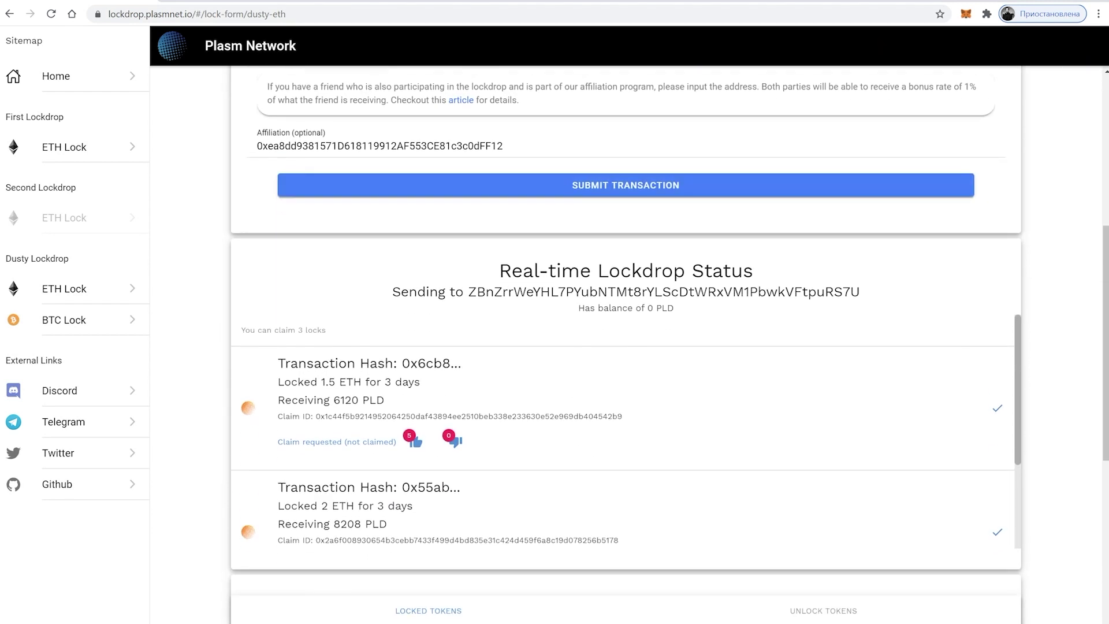
scroll(626, 442, "down", 1)
scroll(626, 443, "down", 1)
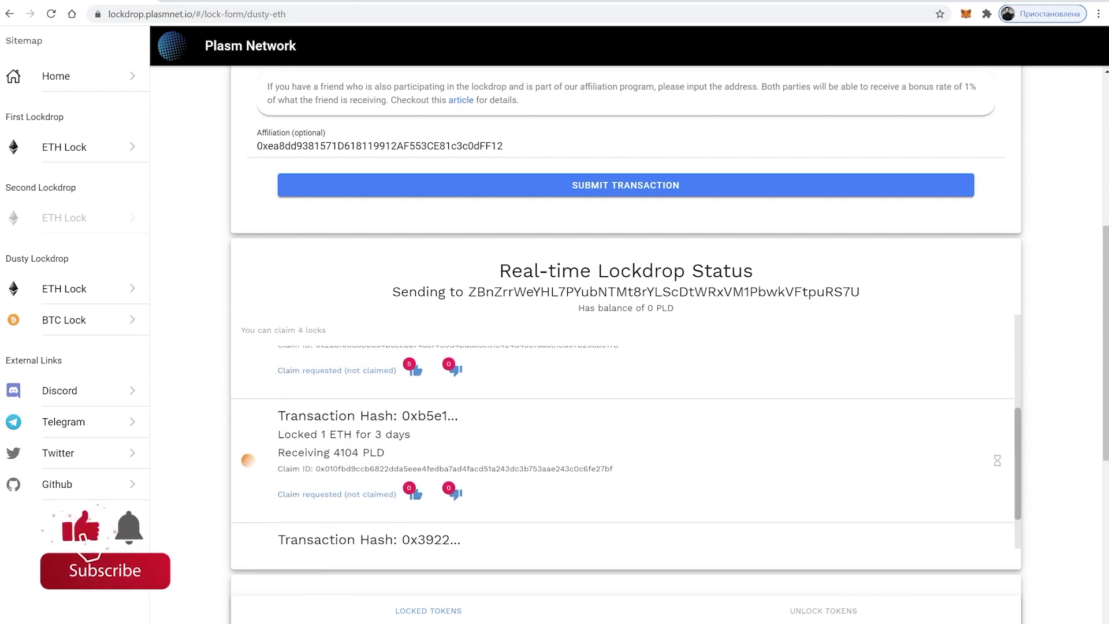
scroll(626, 441, "down", 1)
scroll(626, 346, "down", 1)
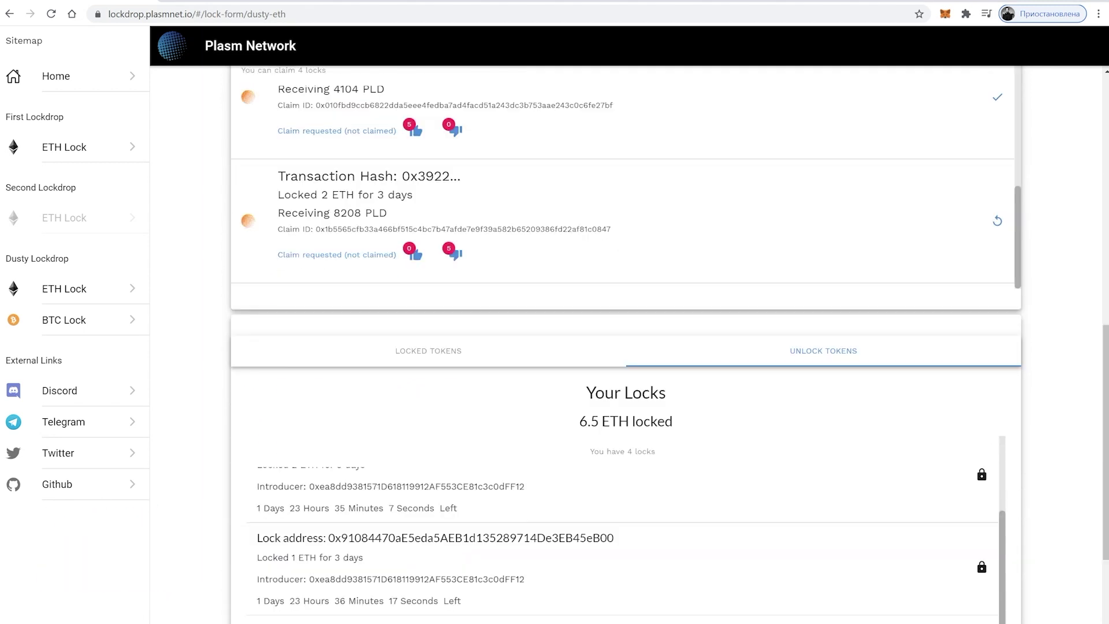
scroll(626, 538, "down", 1)
scroll(625, 347, "down", 2)
scroll(625, 347, "down", 1)
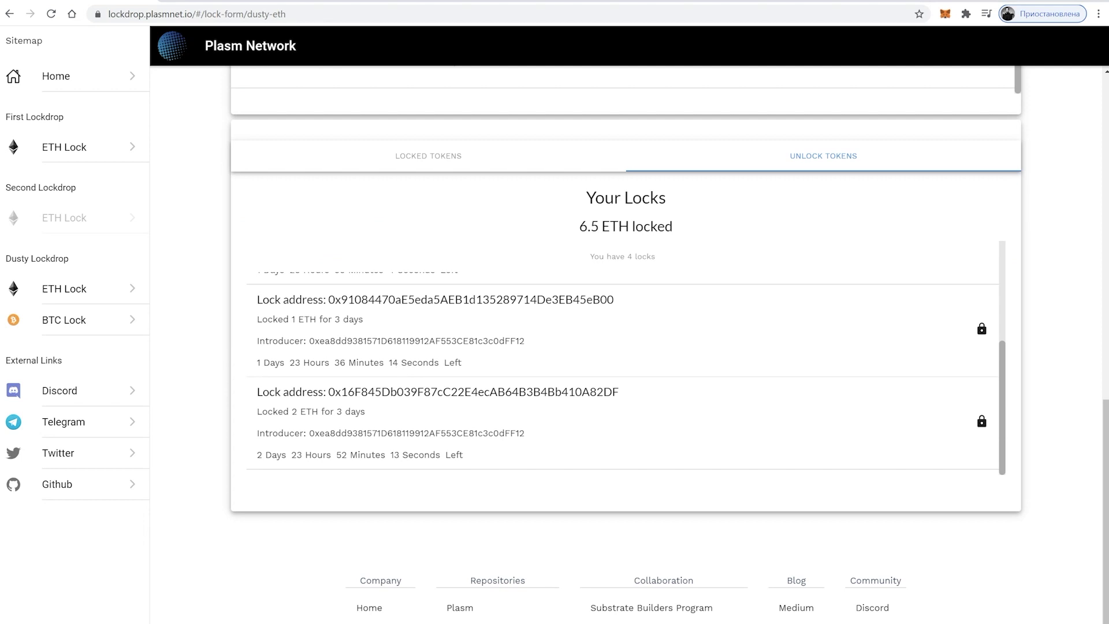
Step: Highlight the new 2 ETH, 3-day lock among the four locks totaling 6.5 ETH
left_click_drag(270, 392, 521, 433)
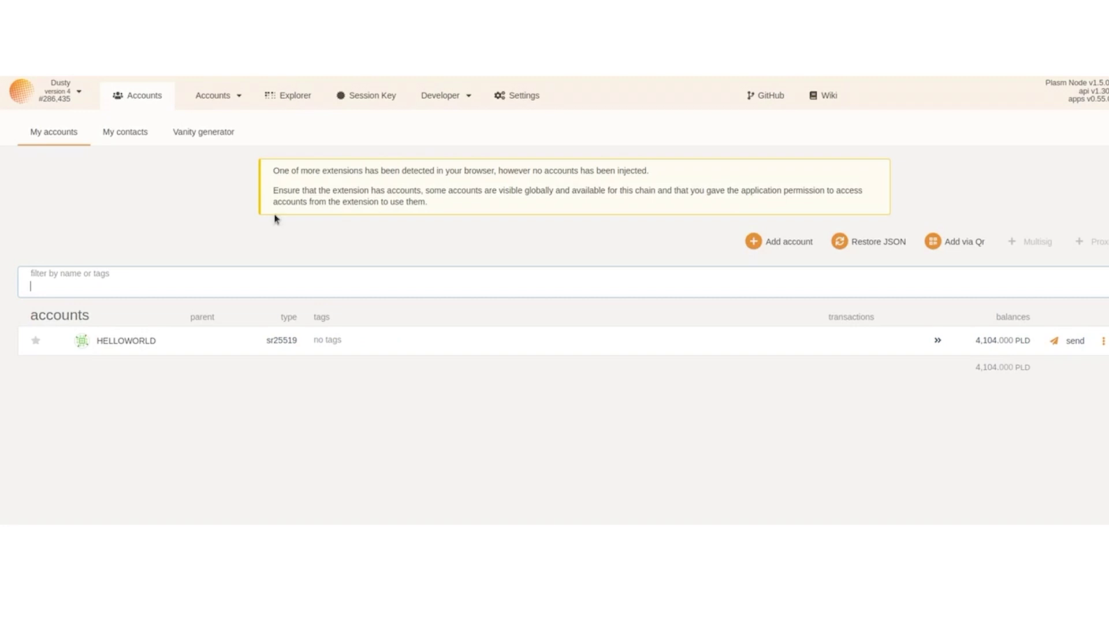
Step: Create a password-protected, backed-up NEW ACCOUNT and copy its address
left_click(199, 205)
left_click(764, 246)
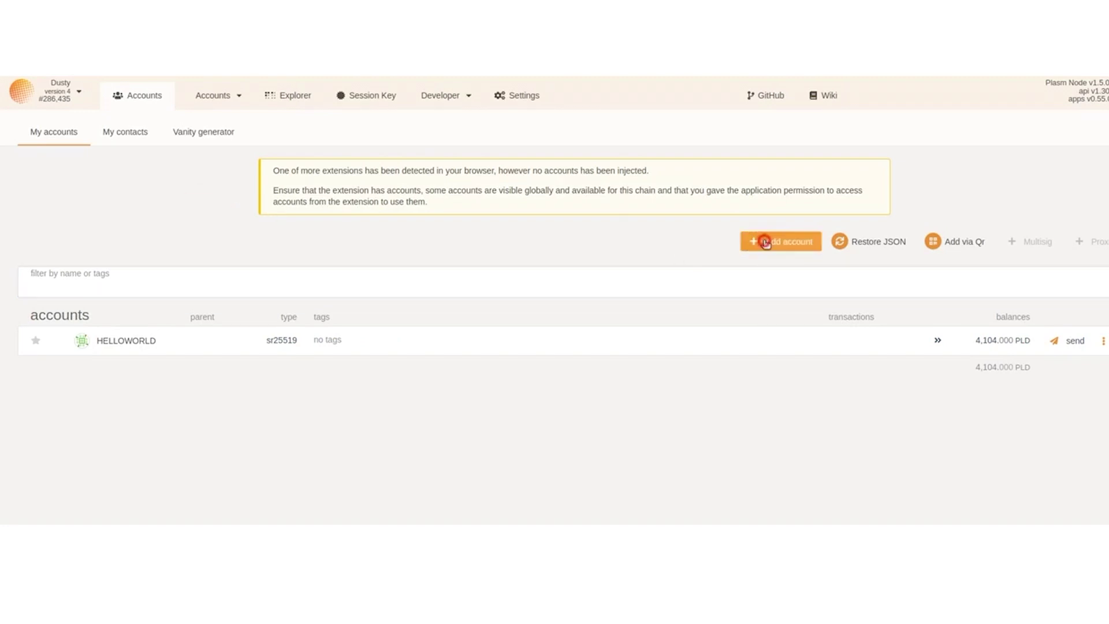
type("New Account")
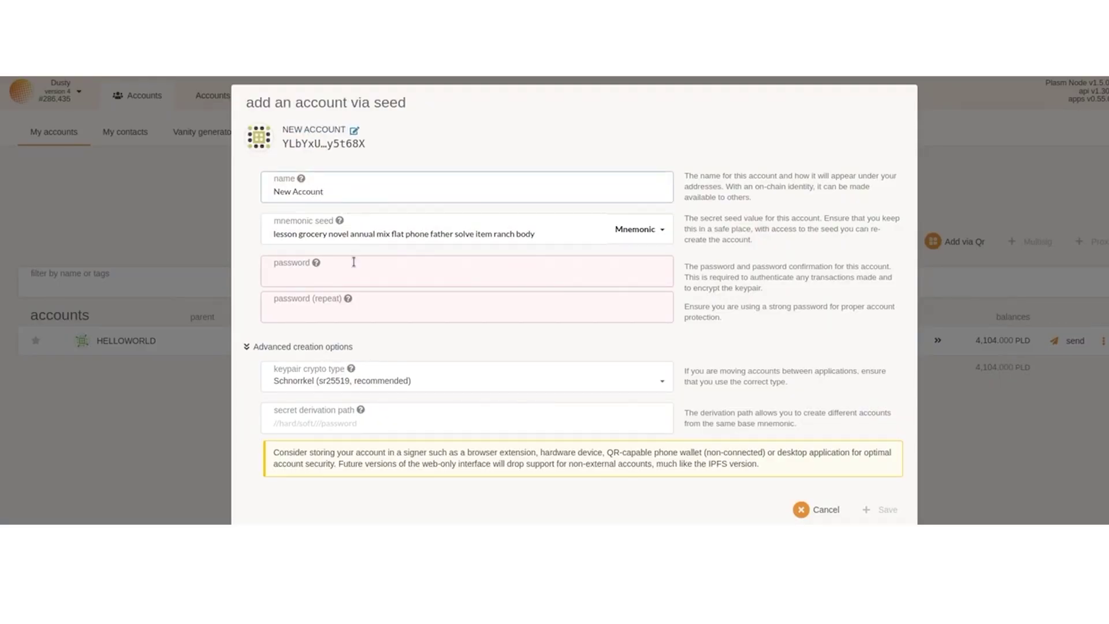
left_click(351, 270)
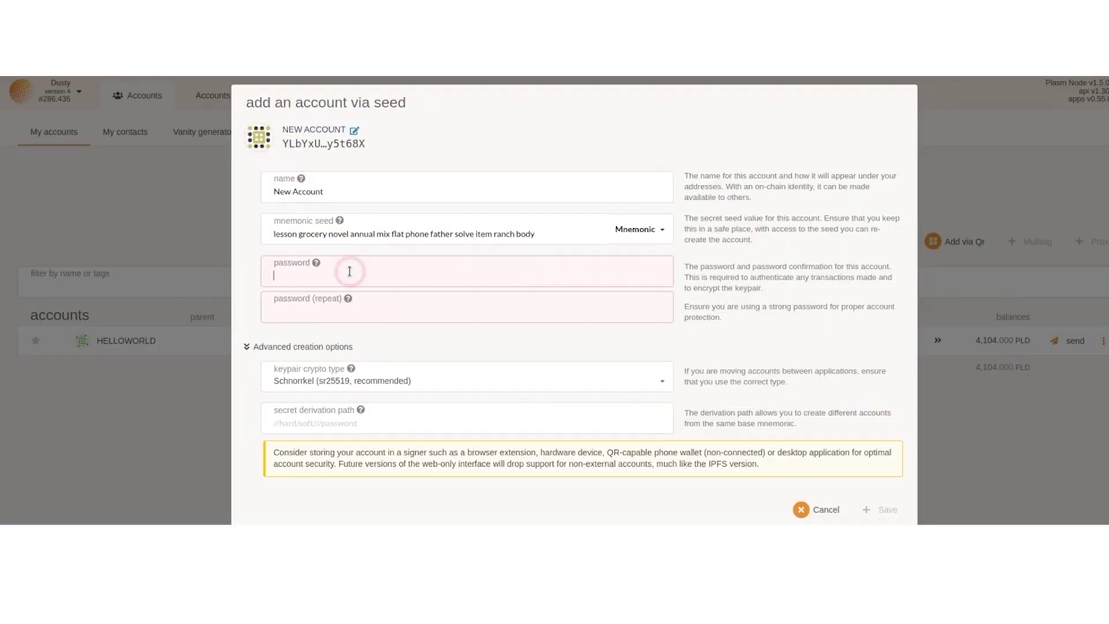
type("aord")
left_click(344, 316)
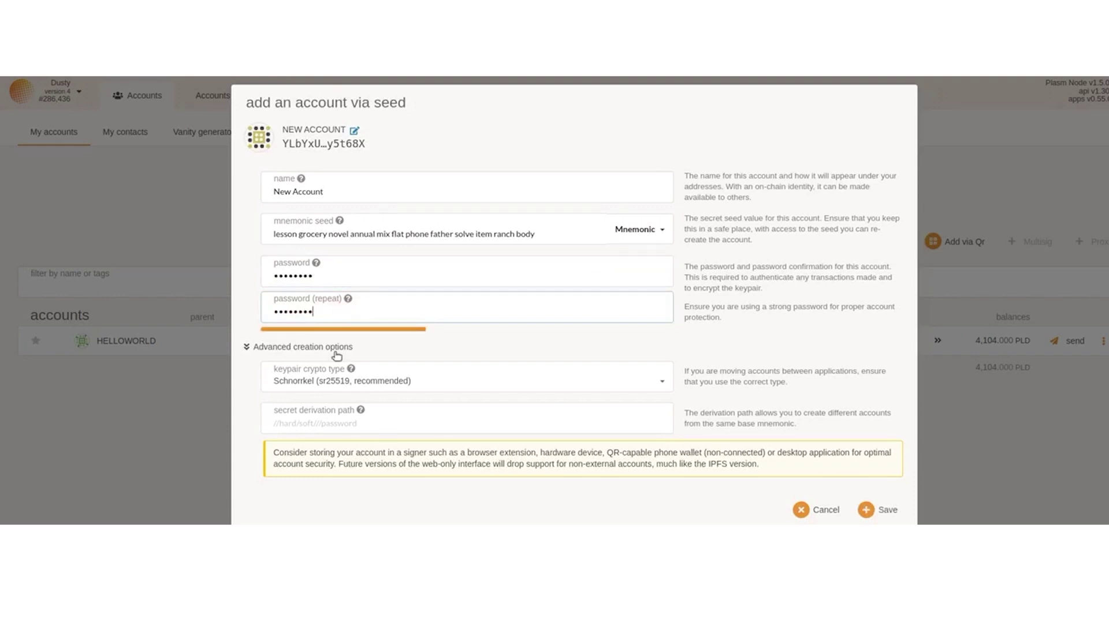
left_click(880, 510)
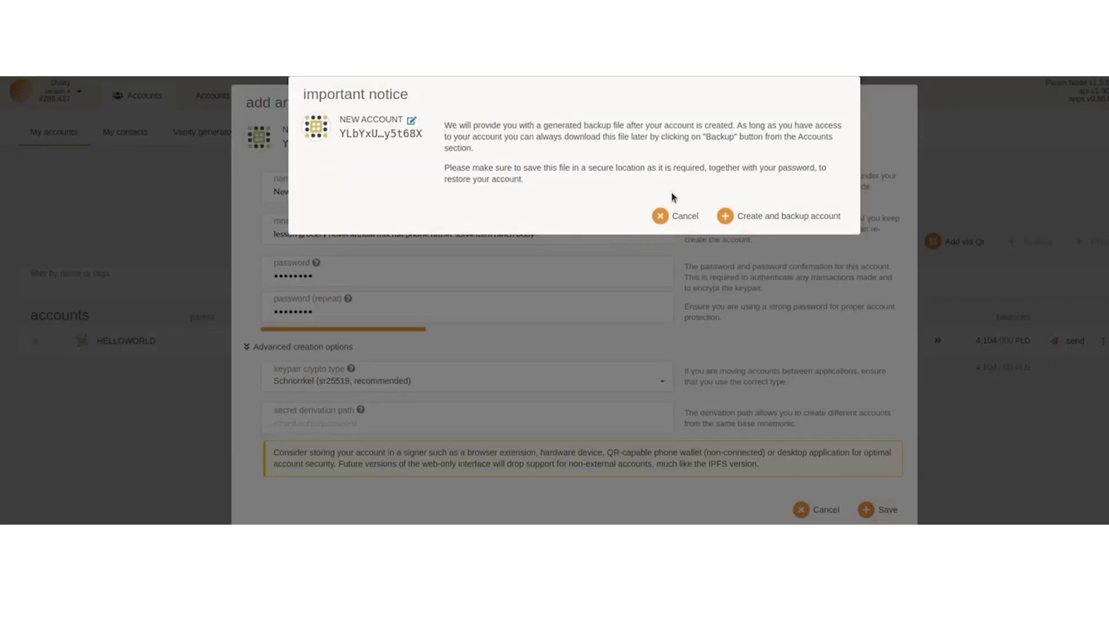
left_click(758, 215)
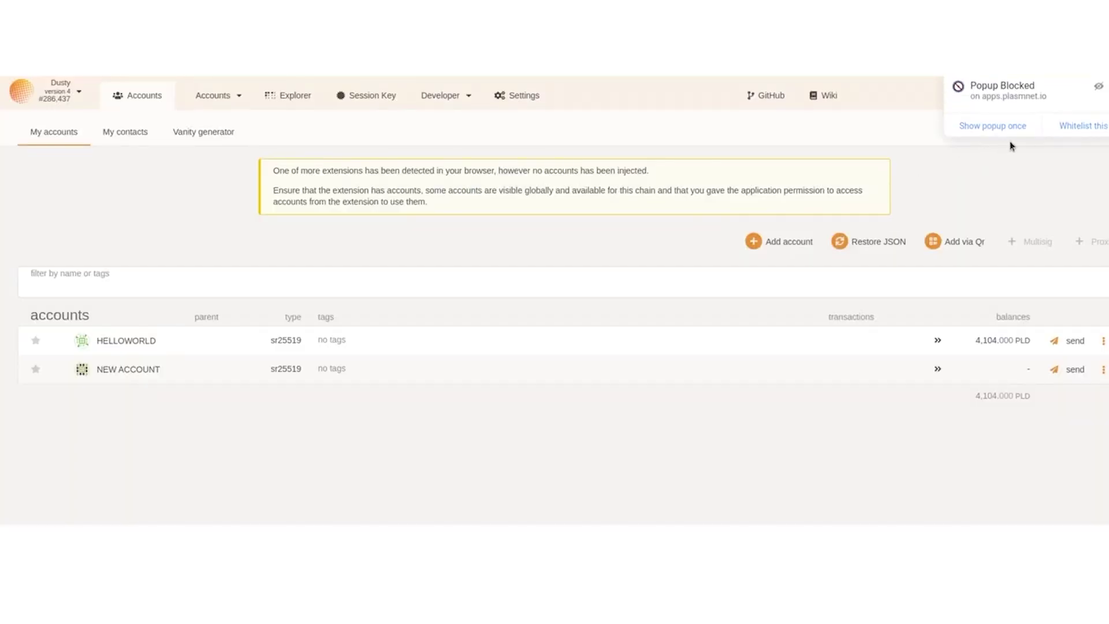
left_click(82, 370)
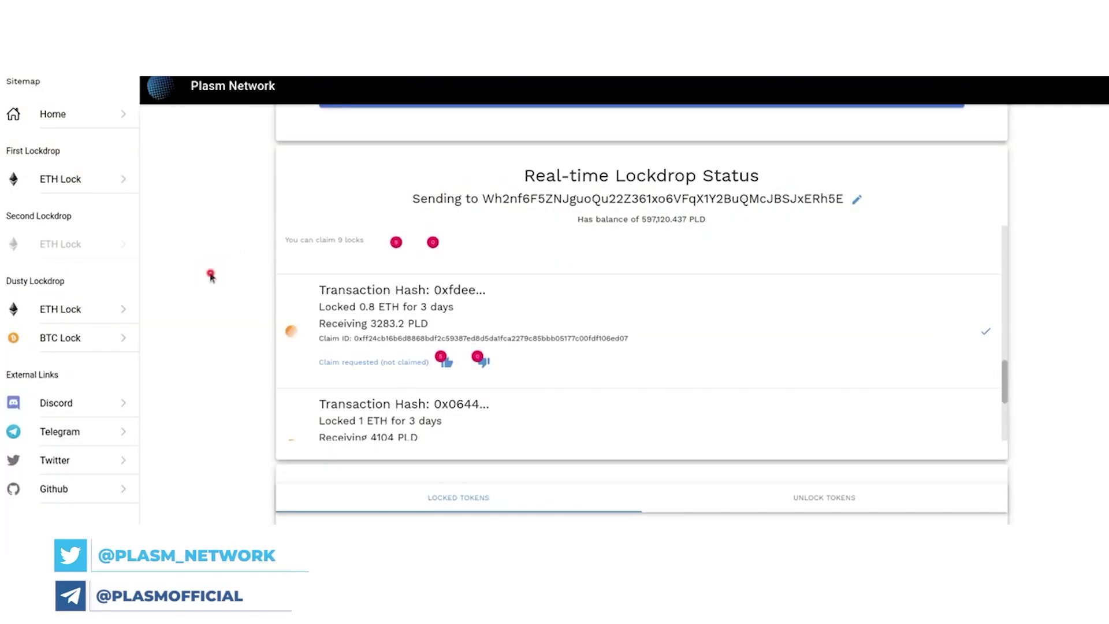
Step: Set the reward recipient to the pasted NEW ACCOUNT address, which has 0 PLD
left_click(210, 276)
left_click(857, 205)
left_click(585, 208)
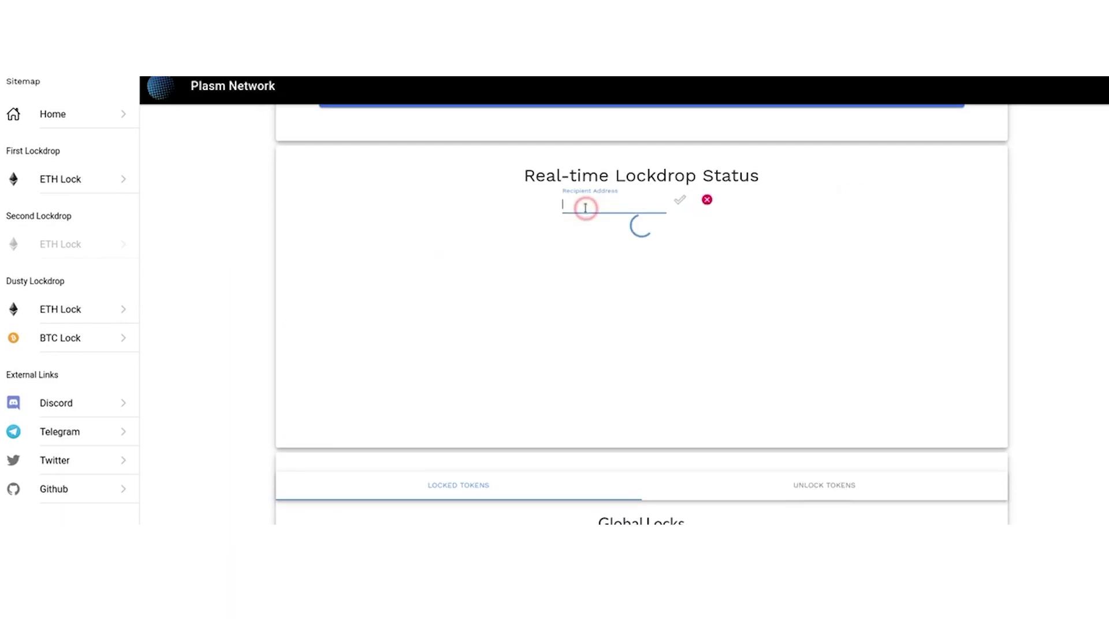
key("ctrl+v")
left_click(681, 203)
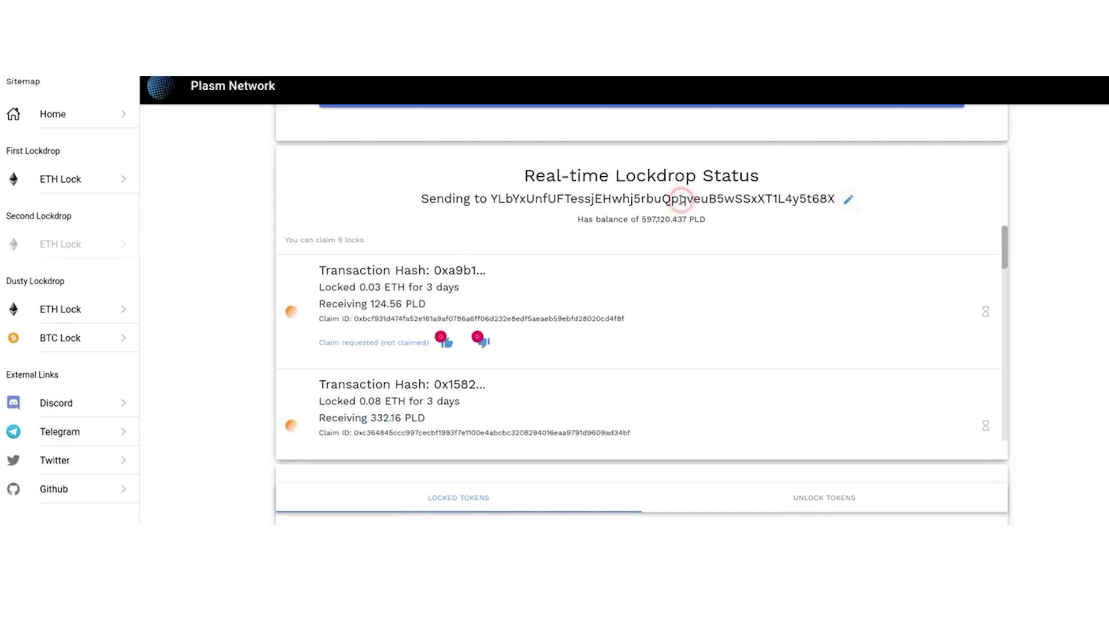
left_click_drag(615, 220, 713, 218)
left_click(709, 227)
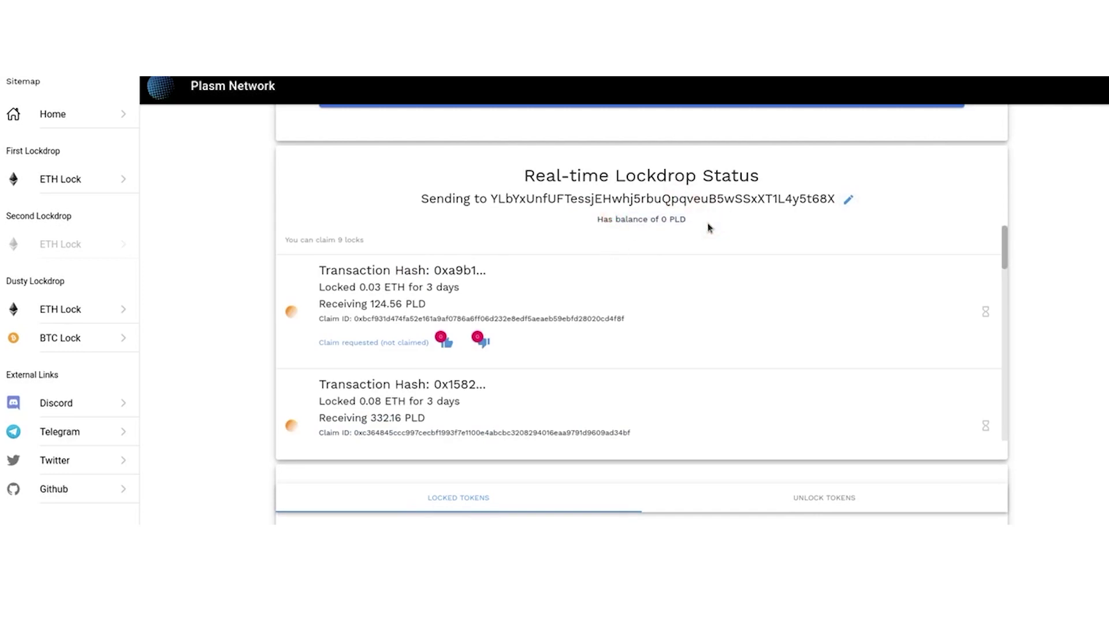
scroll(652, 353, "down", 3)
scroll(653, 351, "down", 3)
scroll(653, 347, "down", 3)
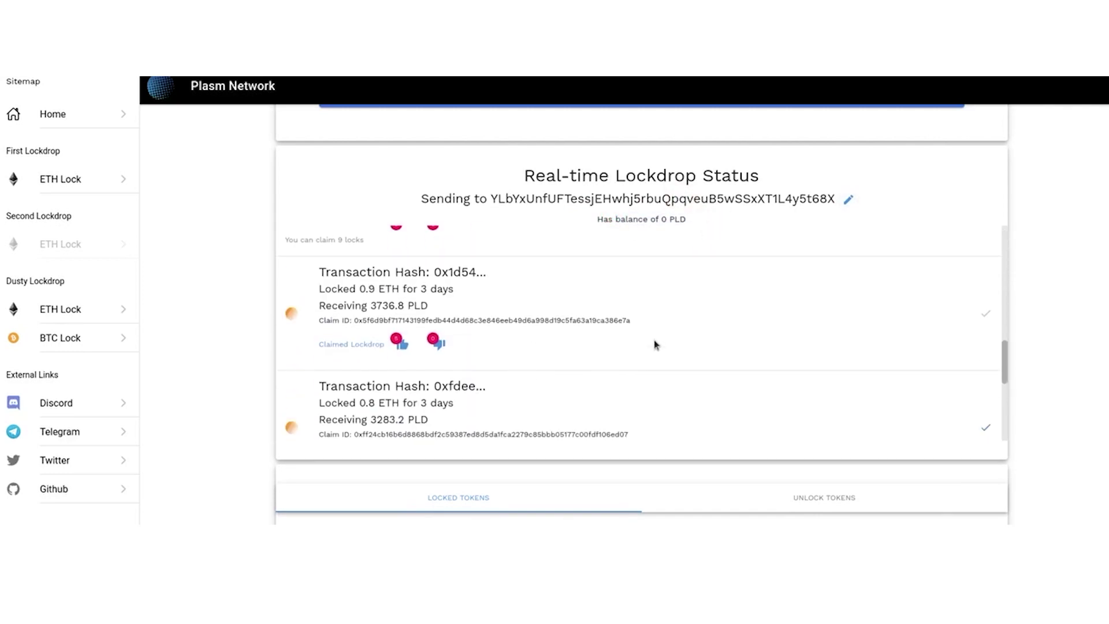
scroll(653, 345, "down", 2)
scroll(667, 347, "up", 1)
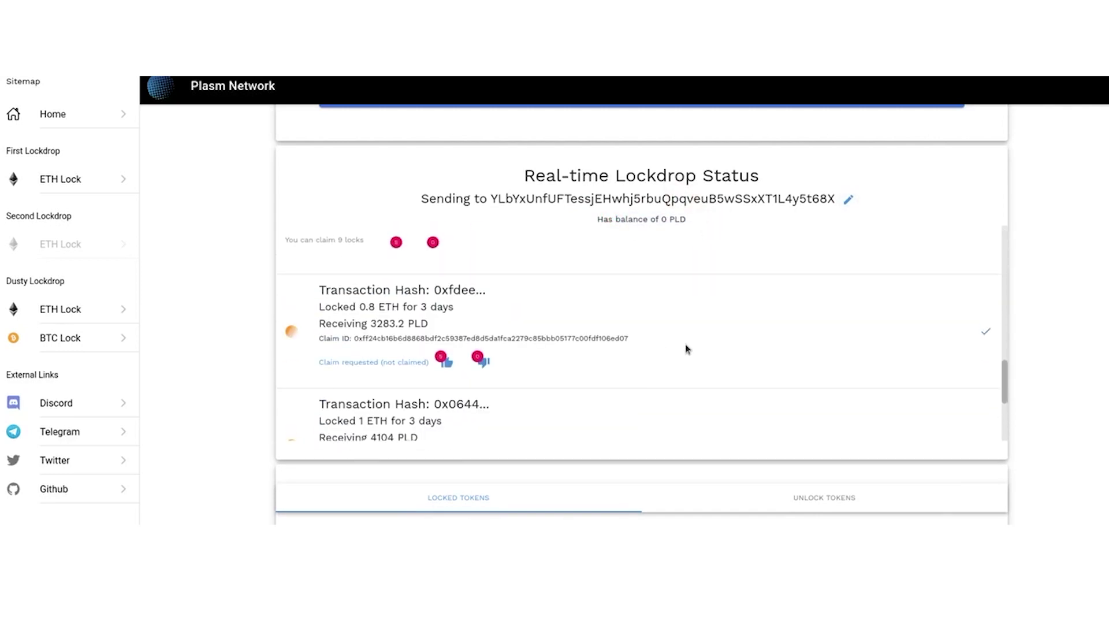
Step: Claim the 0.8 ETH lock's 3,283.2 PLD reward, sign it, and check the new balance
left_click(989, 332)
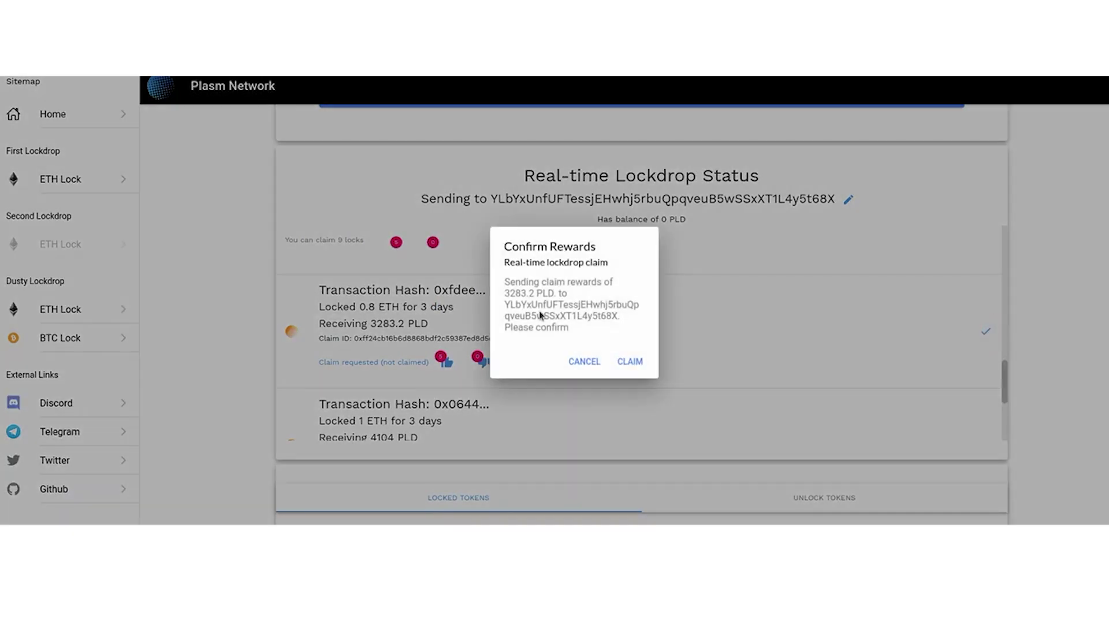
left_click(631, 362)
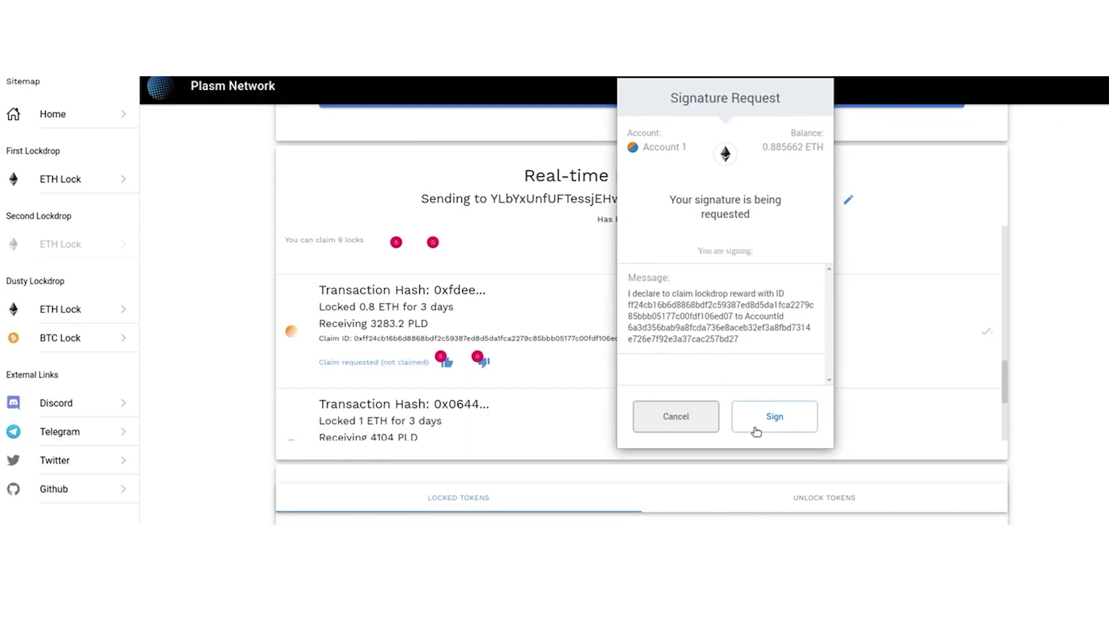
left_click(753, 426)
left_click(759, 420)
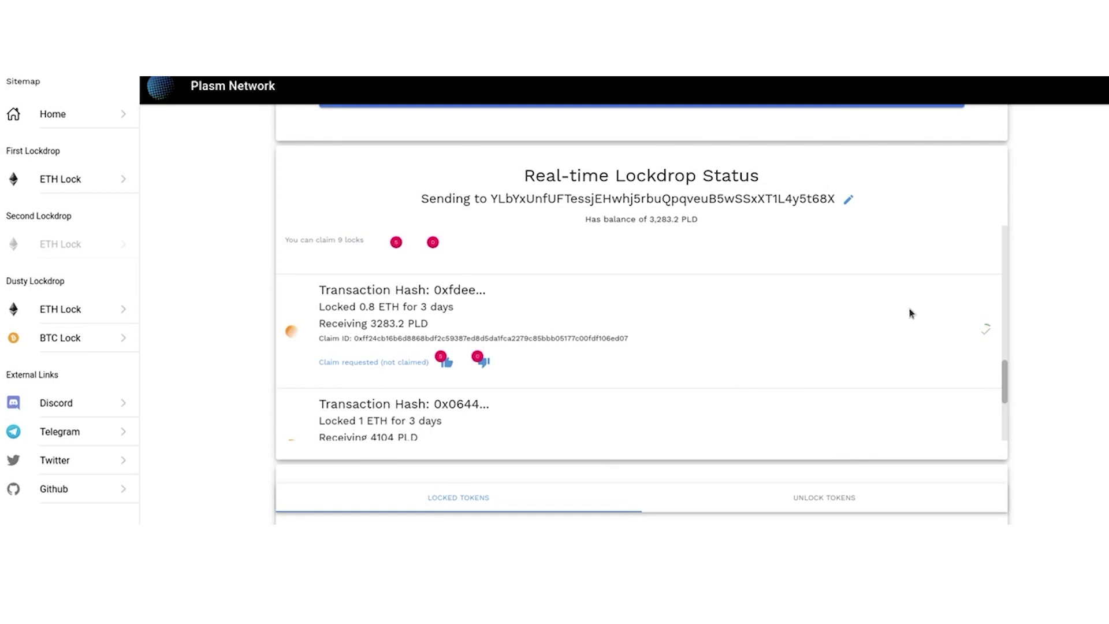
left_click_drag(648, 219, 719, 221)
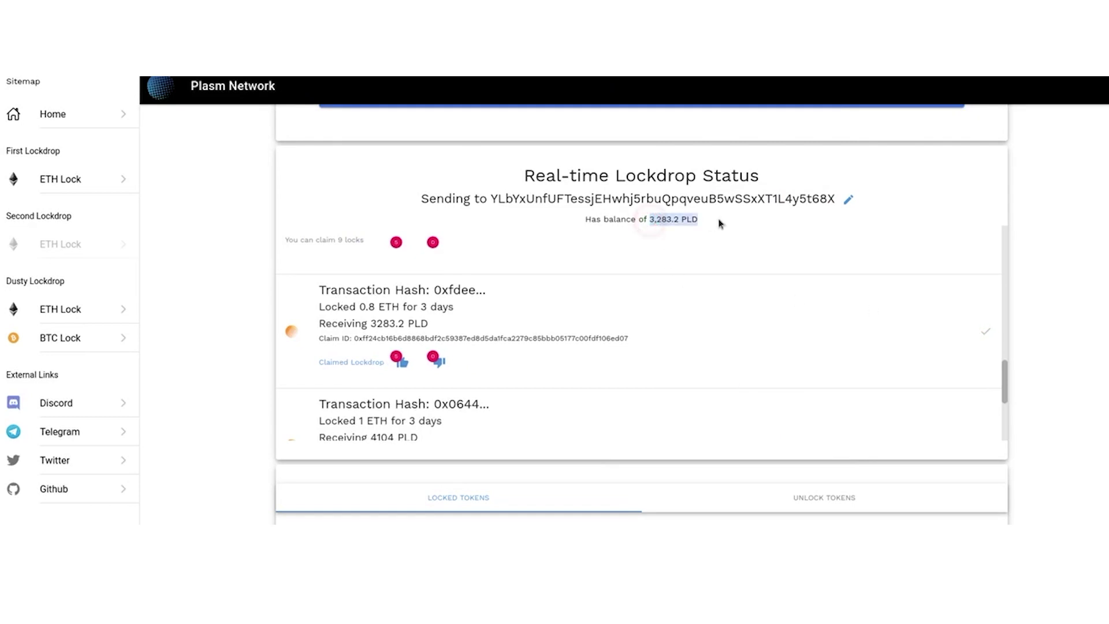
left_click(719, 220)
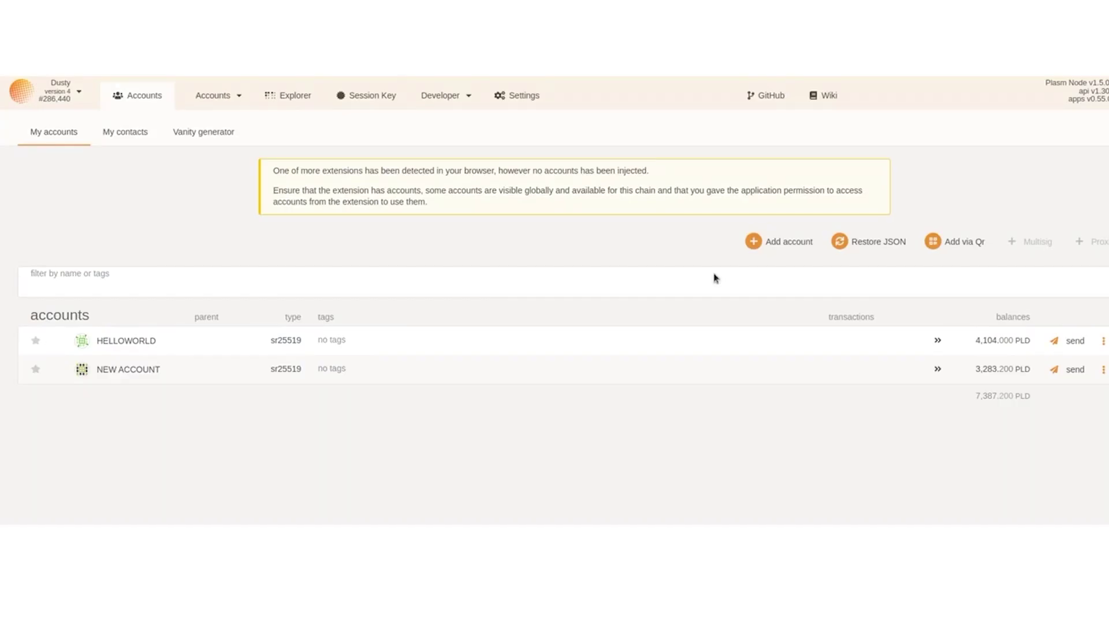
Step: Expand NEW ACCOUNT's balance to confirm 3,283.2 PLD and the 7,387.2 PLD total
left_click(988, 371)
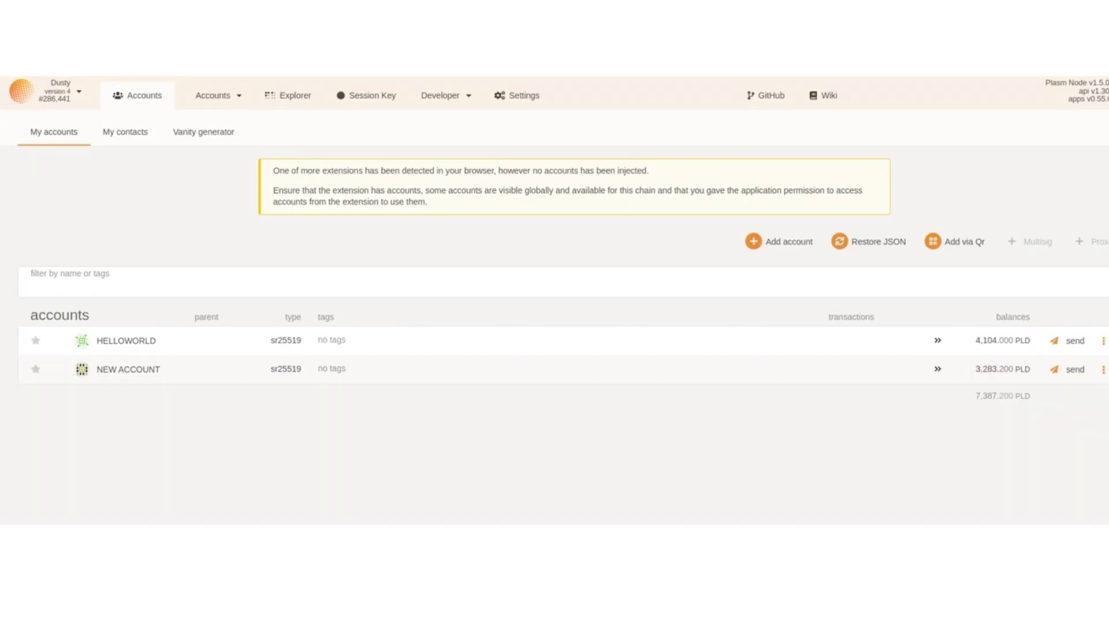